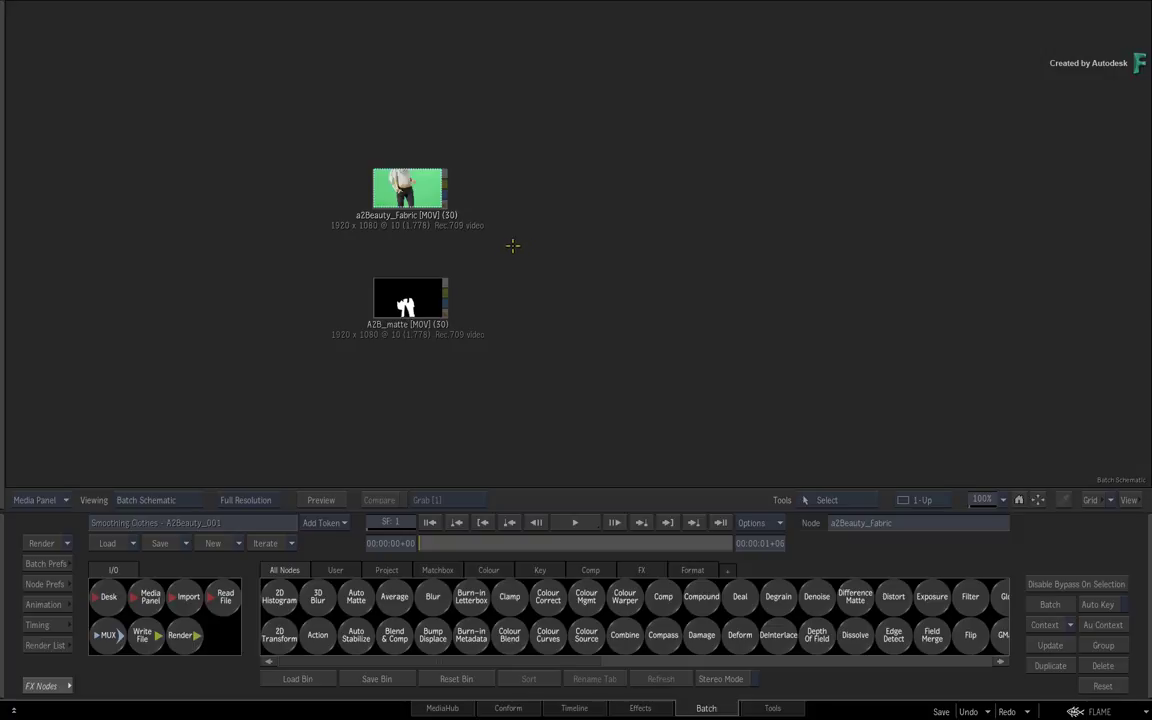
Review the a2Beauty_Fabric and A2B_matte clips by viewing each result and scrubbing through its frames.
{"action": "left_click_drag", "start_coordinate": [225, 454], "coordinate": [244, 410]}
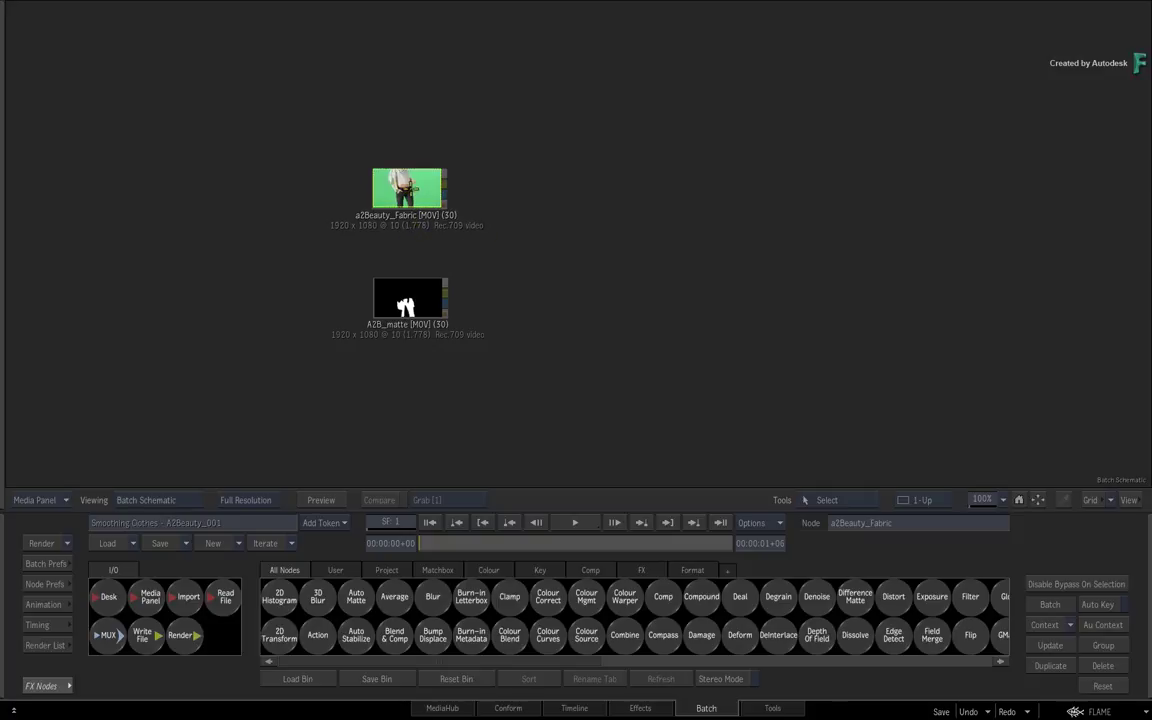
{"action": "key", "text": "F4"}
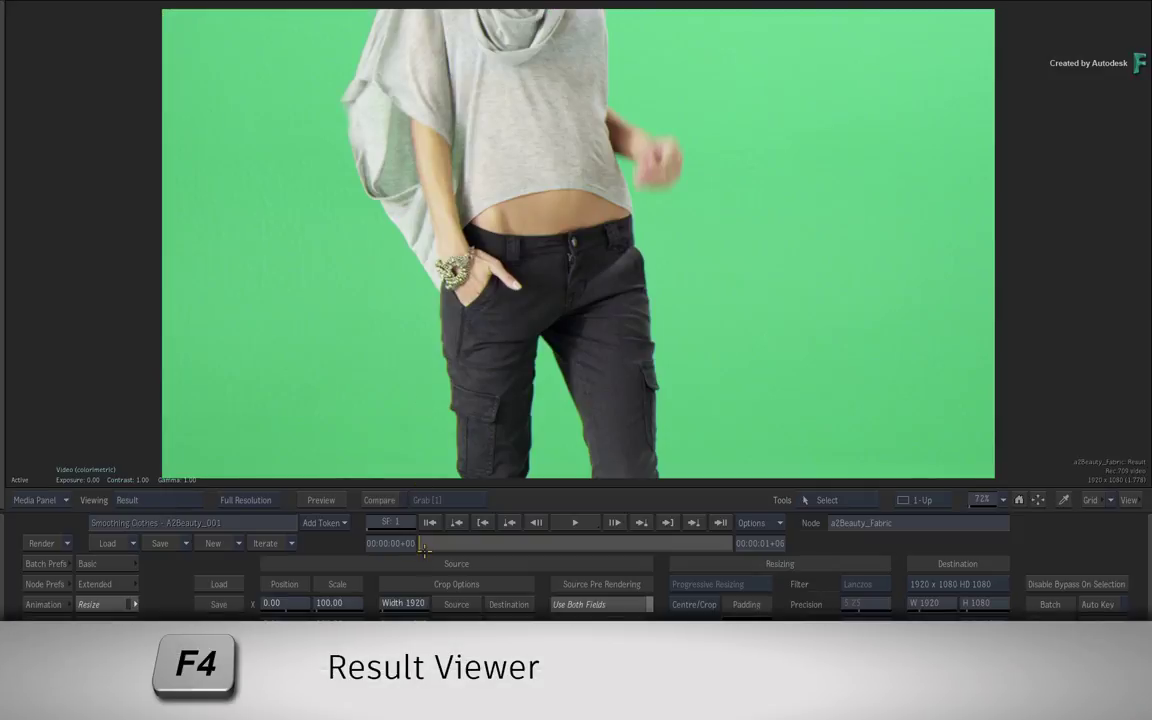
{"action": "left_click_drag", "start_coordinate": [425, 549], "coordinate": [575, 534]}
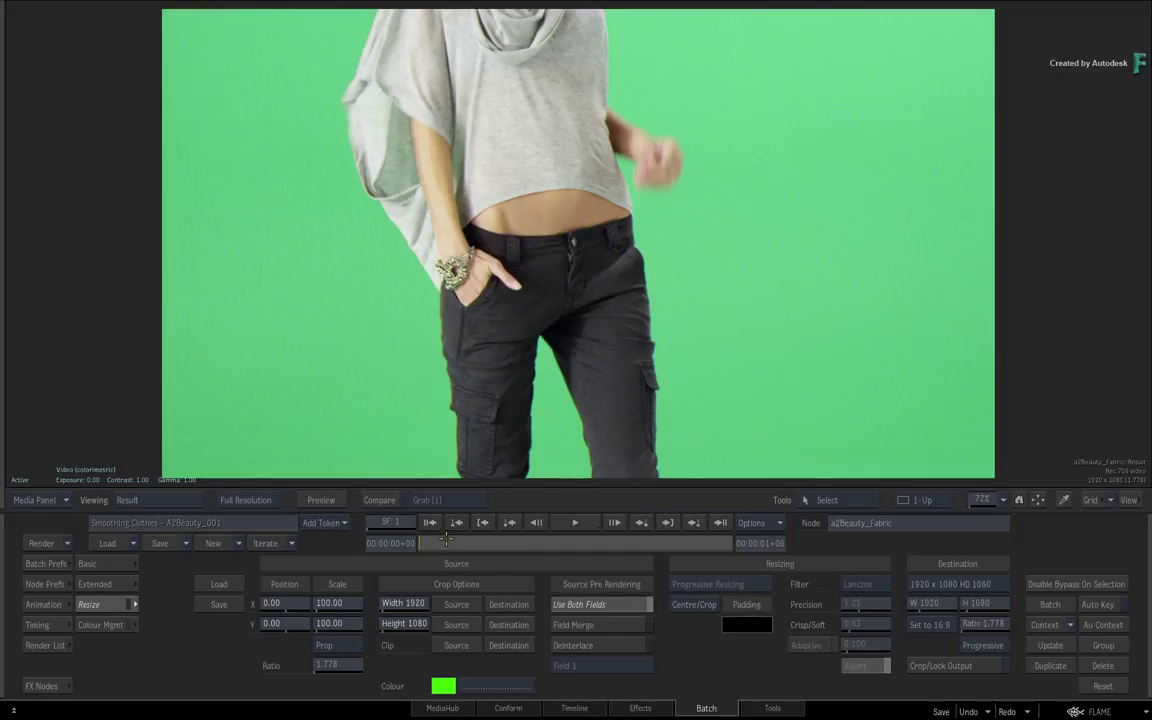
{"action": "mouse_move", "coordinate": [2, 553]}
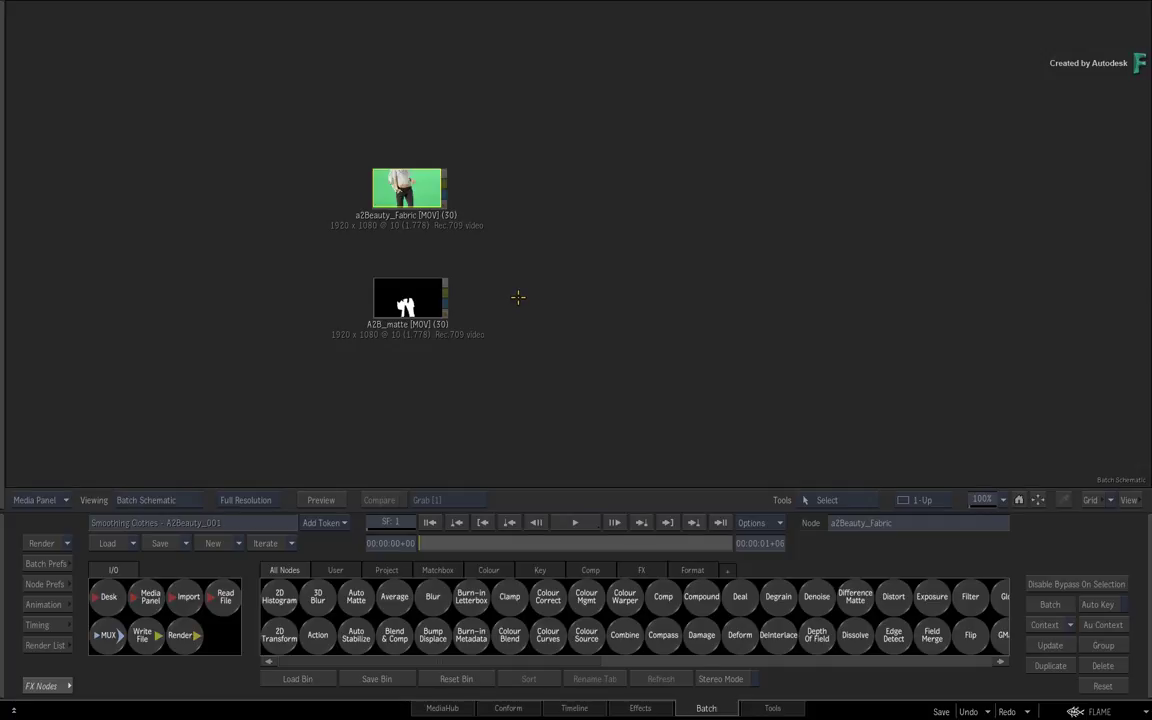
{"action": "double_click", "coordinate": [418, 305]}
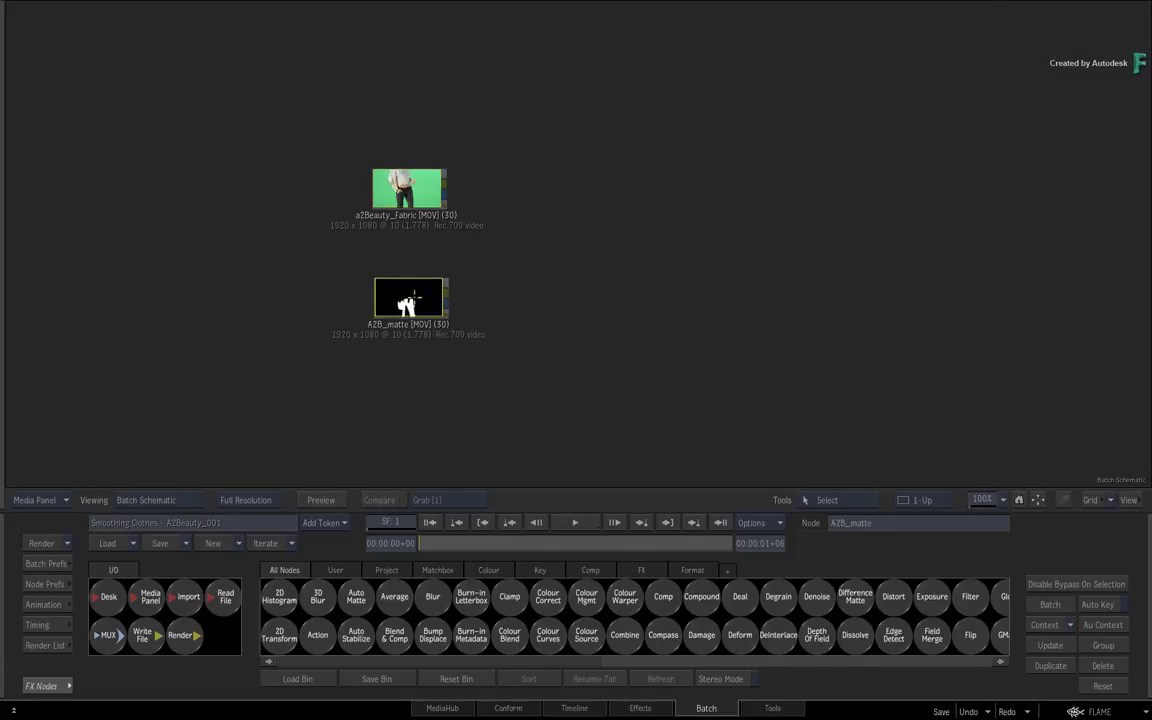
{"action": "left_click_drag", "start_coordinate": [512, 534], "coordinate": [338, 555]}
Add an Action node to the batch schematic beside the two clips and give it two media inputs.
{"action": "key", "text": "k"}
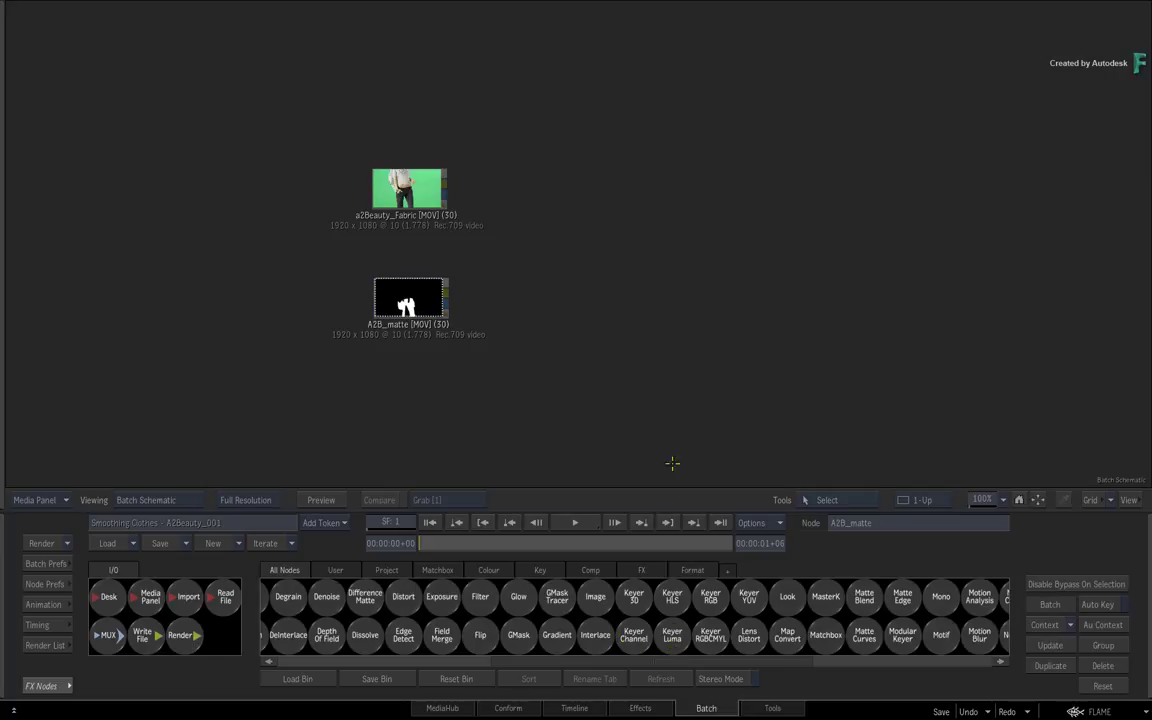
{"action": "left_click_drag", "start_coordinate": [662, 645], "coordinate": [379, 645]}
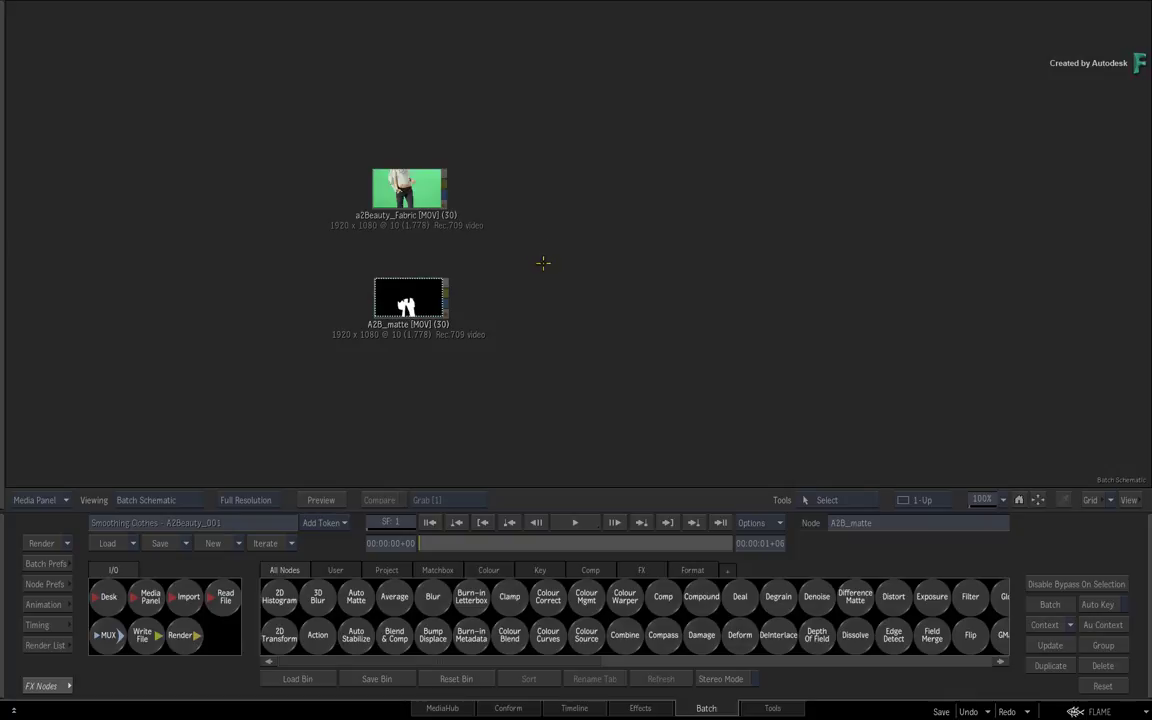
{"action": "left_click_drag", "start_coordinate": [317, 634], "coordinate": [672, 230]}
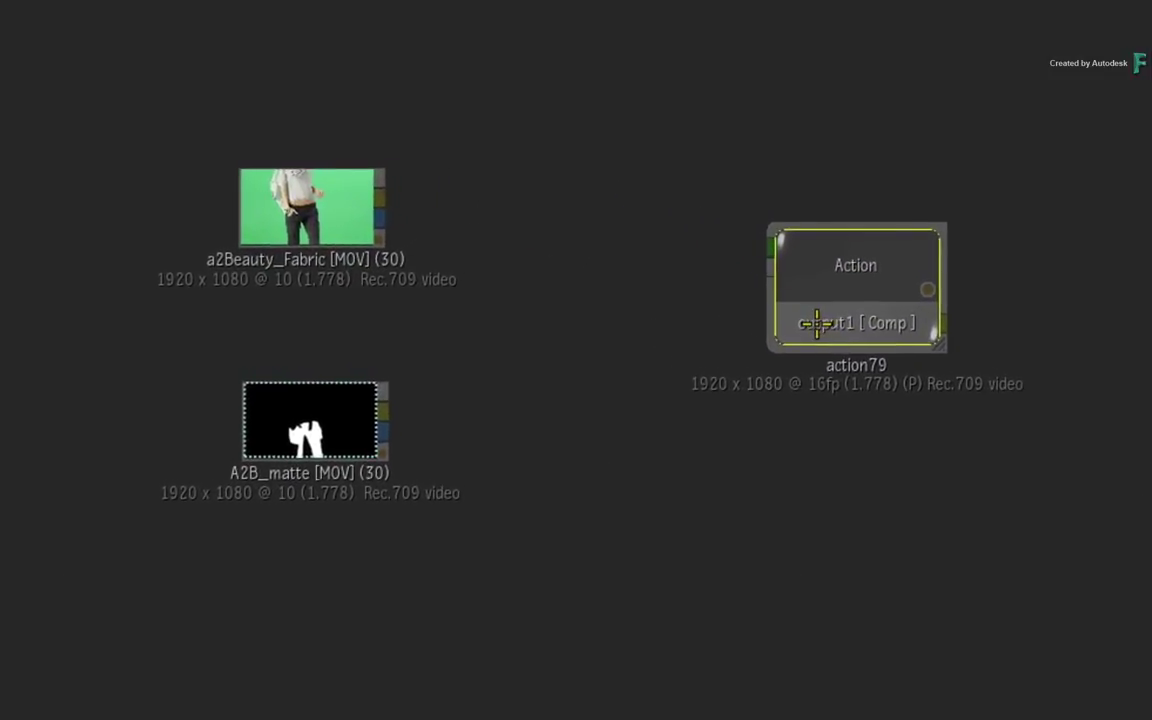
{"action": "key", "text": "n"}
{"action": "key", "text": "n"}
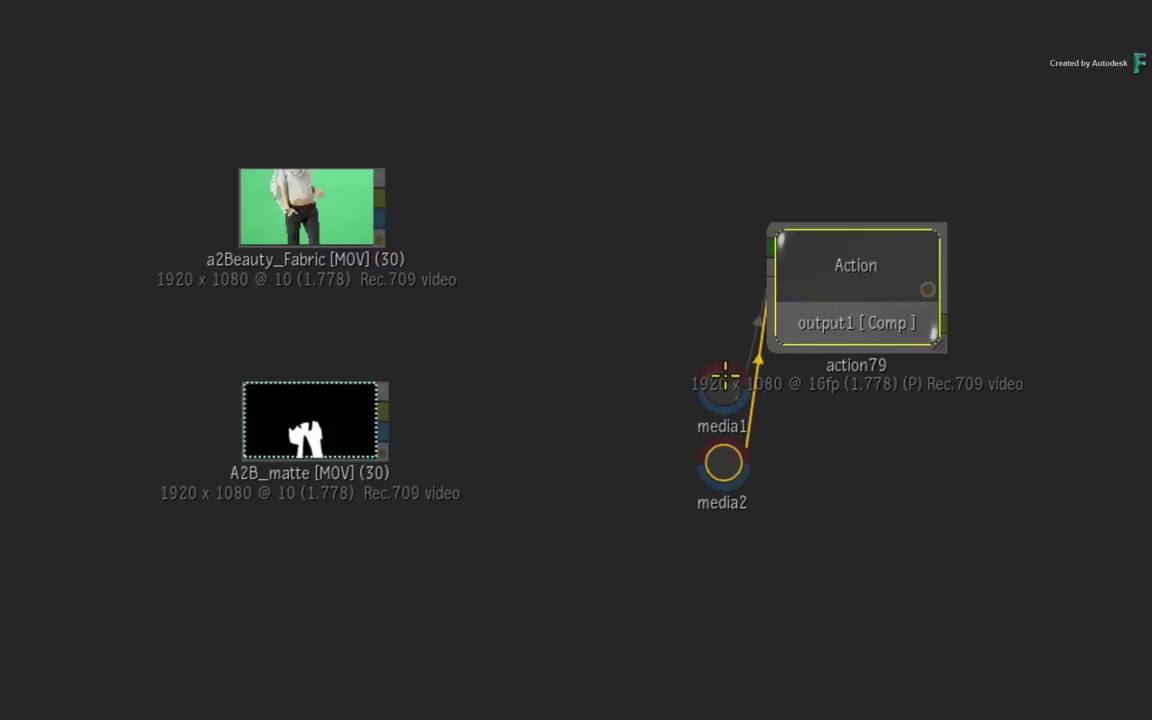
Connect the a2Beauty_Fabric clip to the front input of media1 and the A2B_matte clip to that of media2.
{"action": "left_click_drag", "start_coordinate": [726, 382], "coordinate": [548, 229]}
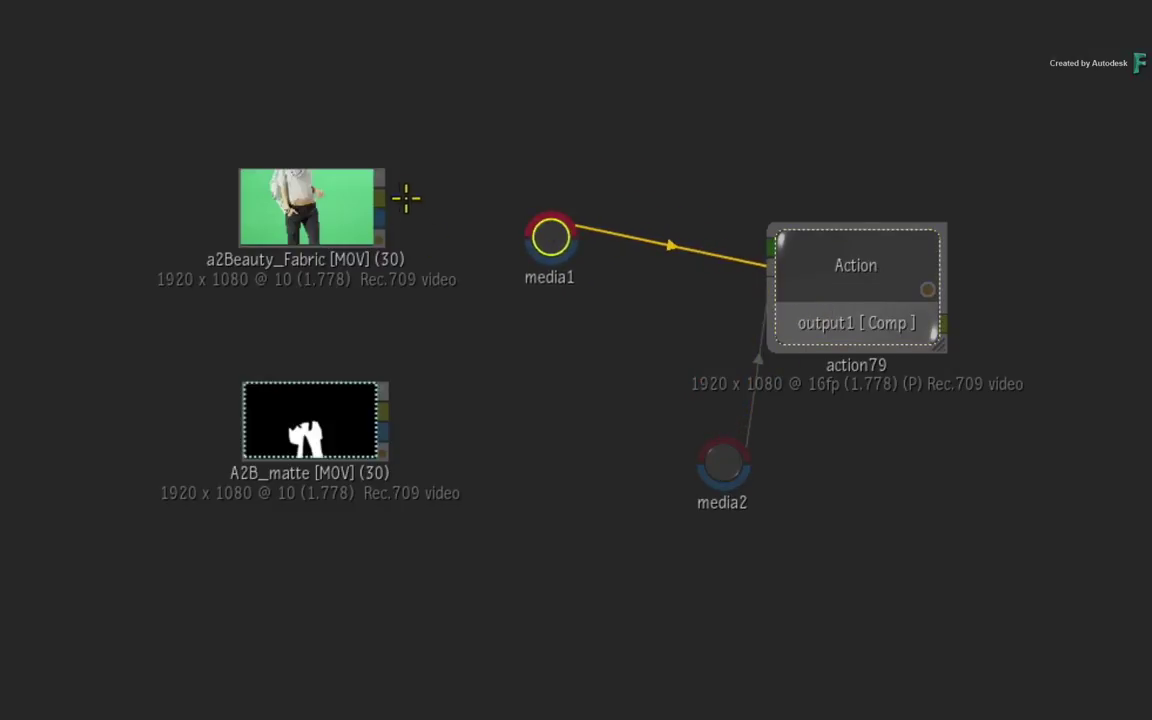
{"action": "left_click_drag", "start_coordinate": [382, 196], "coordinate": [543, 217]}
{"action": "left_click_drag", "start_coordinate": [551, 236], "coordinate": [555, 206]}
{"action": "left_click_drag", "start_coordinate": [724, 462], "coordinate": [526, 422]}
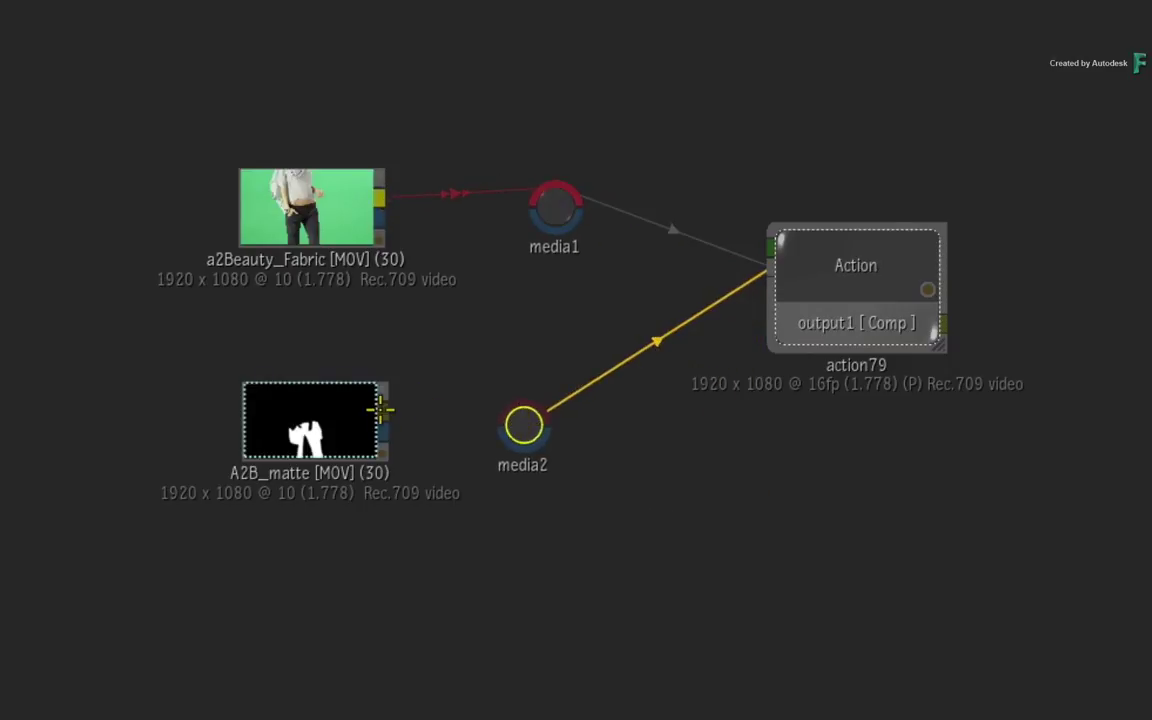
{"action": "left_click_drag", "start_coordinate": [383, 410], "coordinate": [574, 430]}
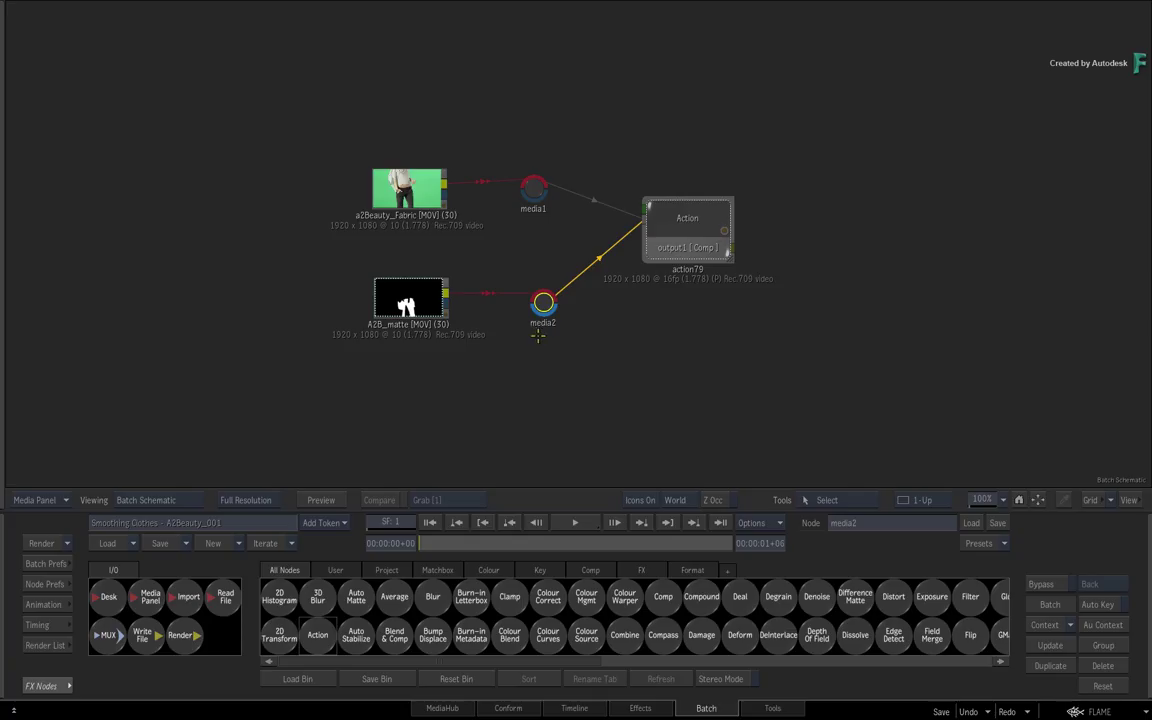
Open the Action node in a two-up layout and remove the A2B_matte image and its axis from the Action schematic.
{"action": "left_click", "coordinate": [690, 230]}
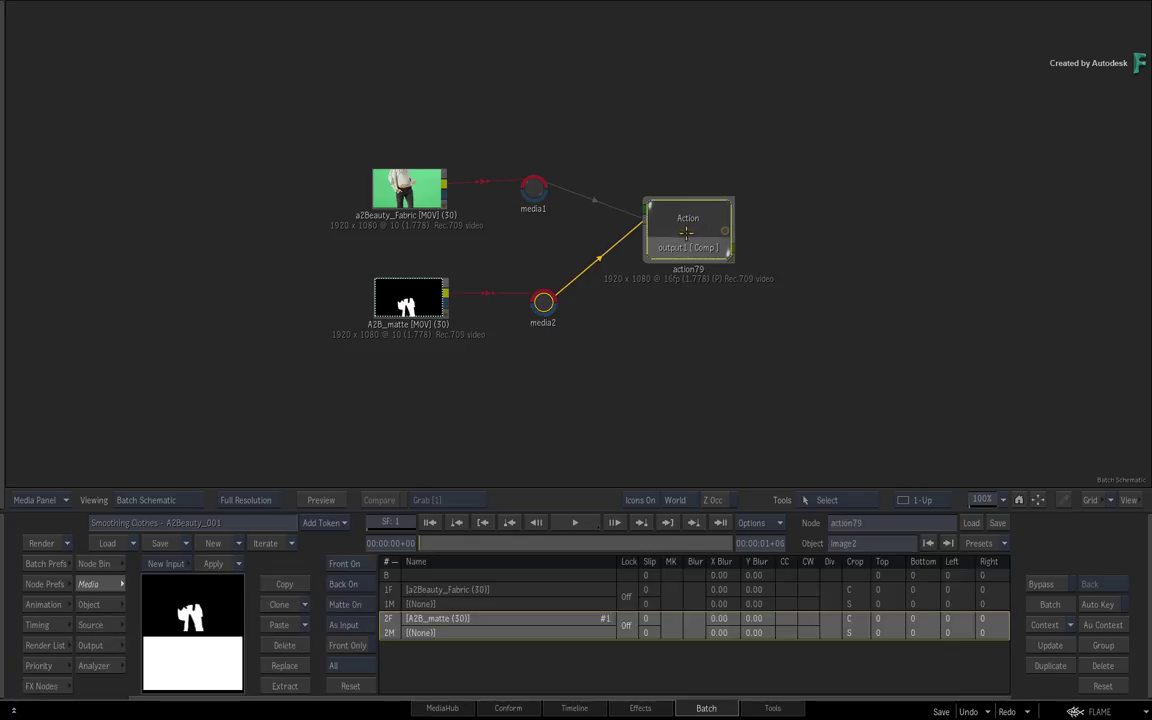
{"action": "key", "text": "alt+2"}
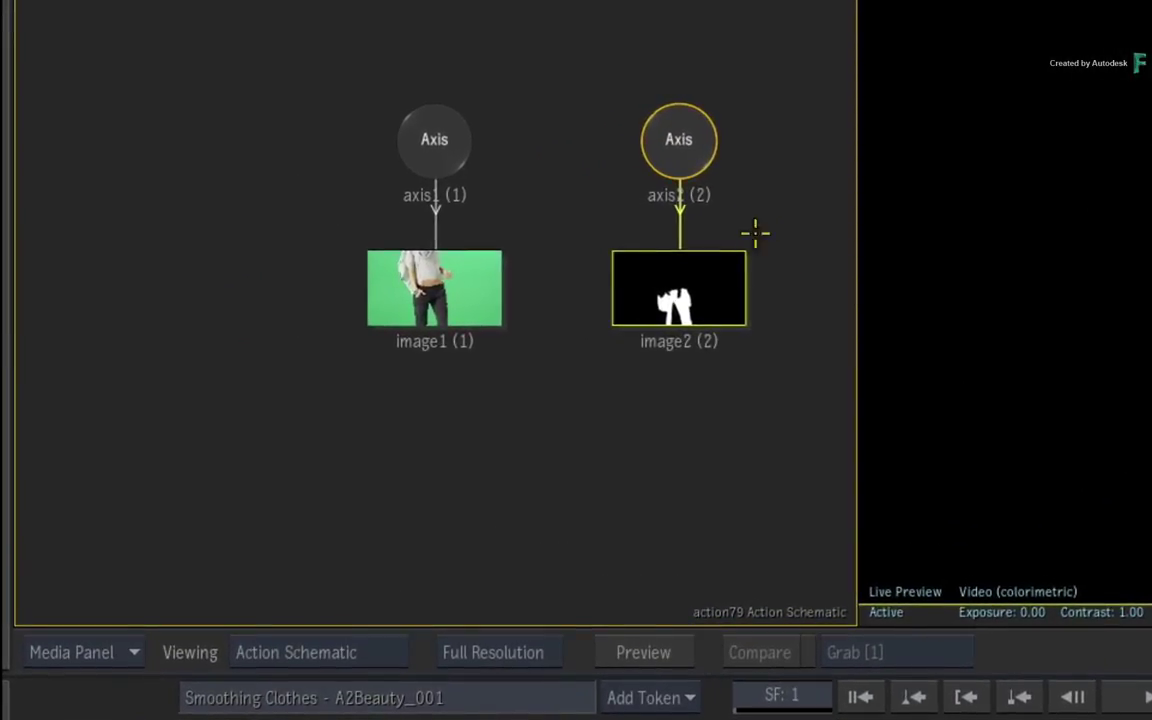
{"action": "left_click_drag", "start_coordinate": [682, 142], "coordinate": [622, 714]}
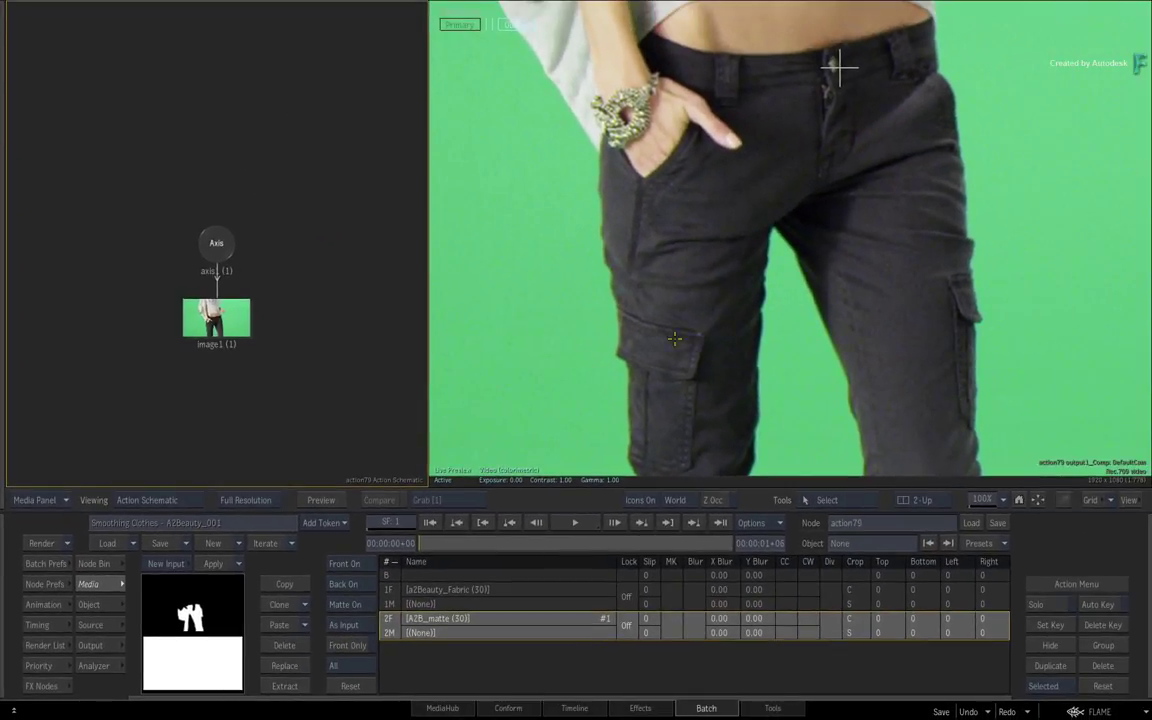
Add a Selective to the fabric image using the A2BeautySFX preset.
{"action": "mouse_move", "coordinate": [772, 282]}
{"action": "left_mouse_down"}
{"action": "mouse_move", "coordinate": [786, 305]}
{"action": "mouse_move", "coordinate": [783, 228]}
{"action": "mouse_move", "coordinate": [756, 252]}
{"action": "mouse_move", "coordinate": [756, 270]}
{"action": "left_mouse_up"}
{"action": "scroll", "coordinate": [783, 228], "scroll_direction": "down", "scroll_amount": 3}
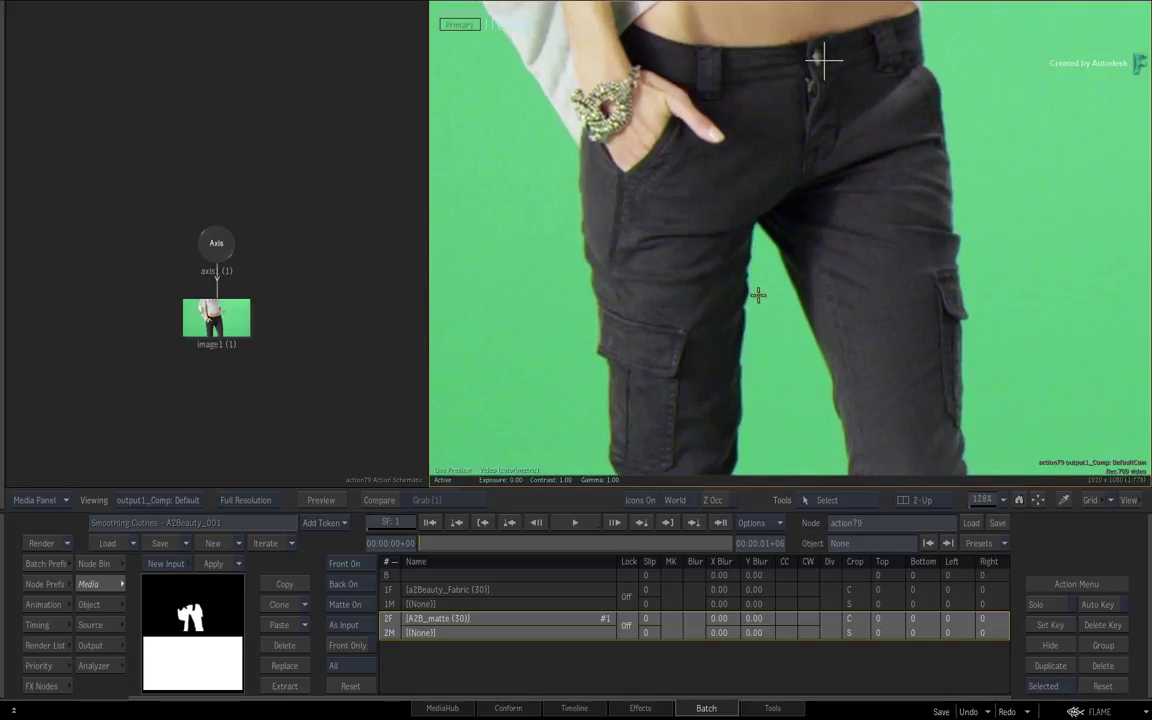
{"action": "right_click", "coordinate": [742, 272]}
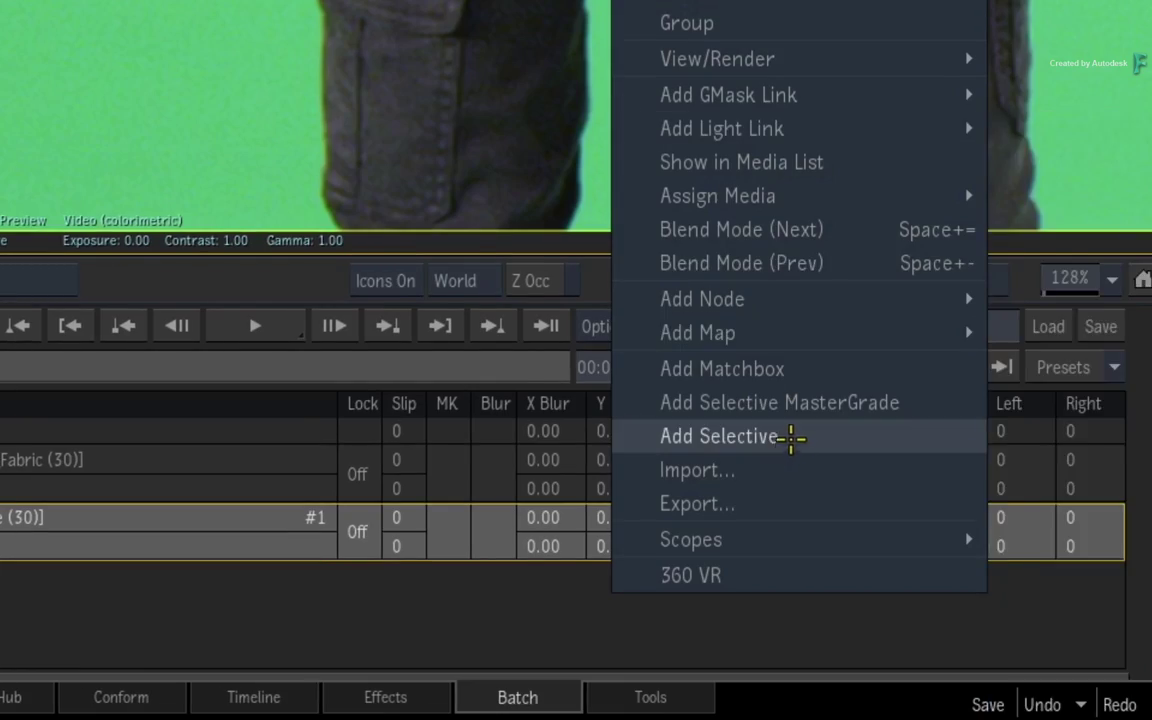
{"action": "left_click", "coordinate": [825, 460]}
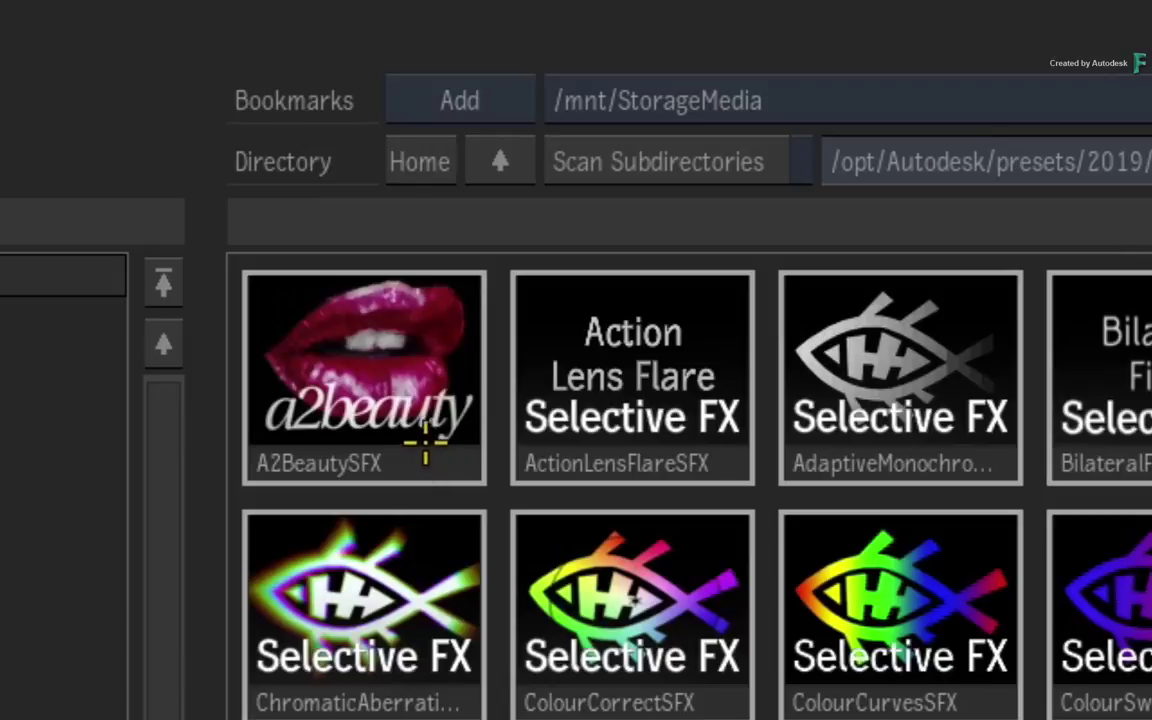
{"action": "left_click", "coordinate": [427, 450]}
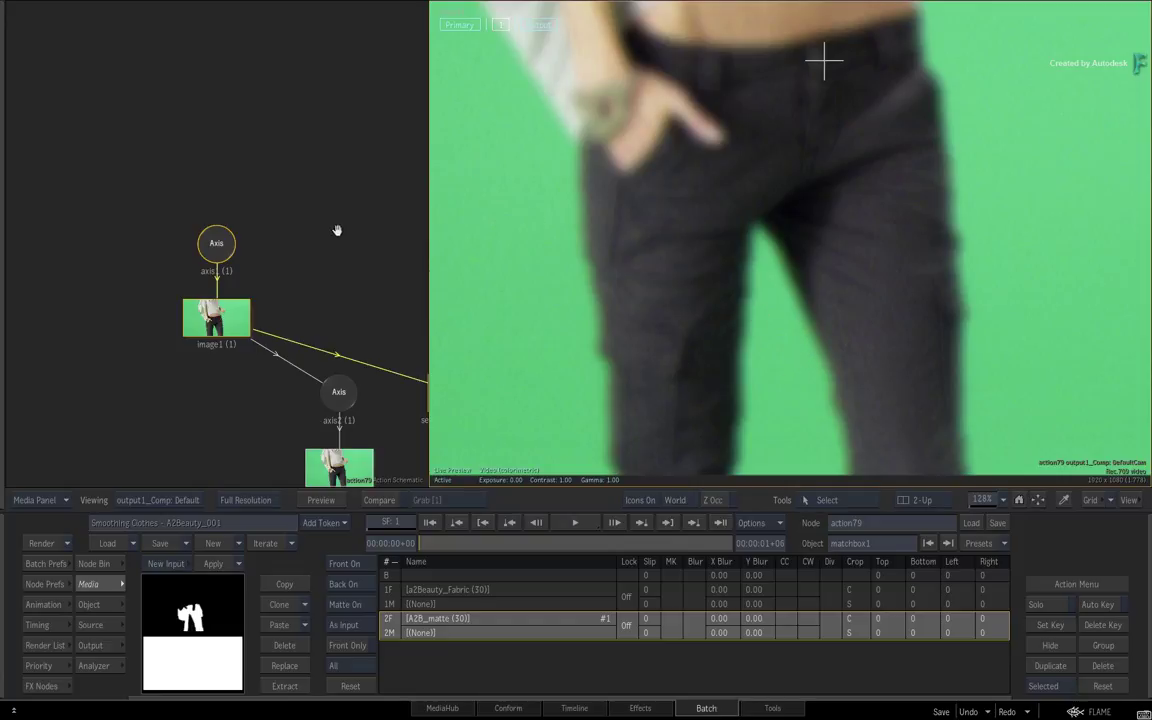
{"action": "left_click_drag", "start_coordinate": [337, 229], "coordinate": [221, 118]}
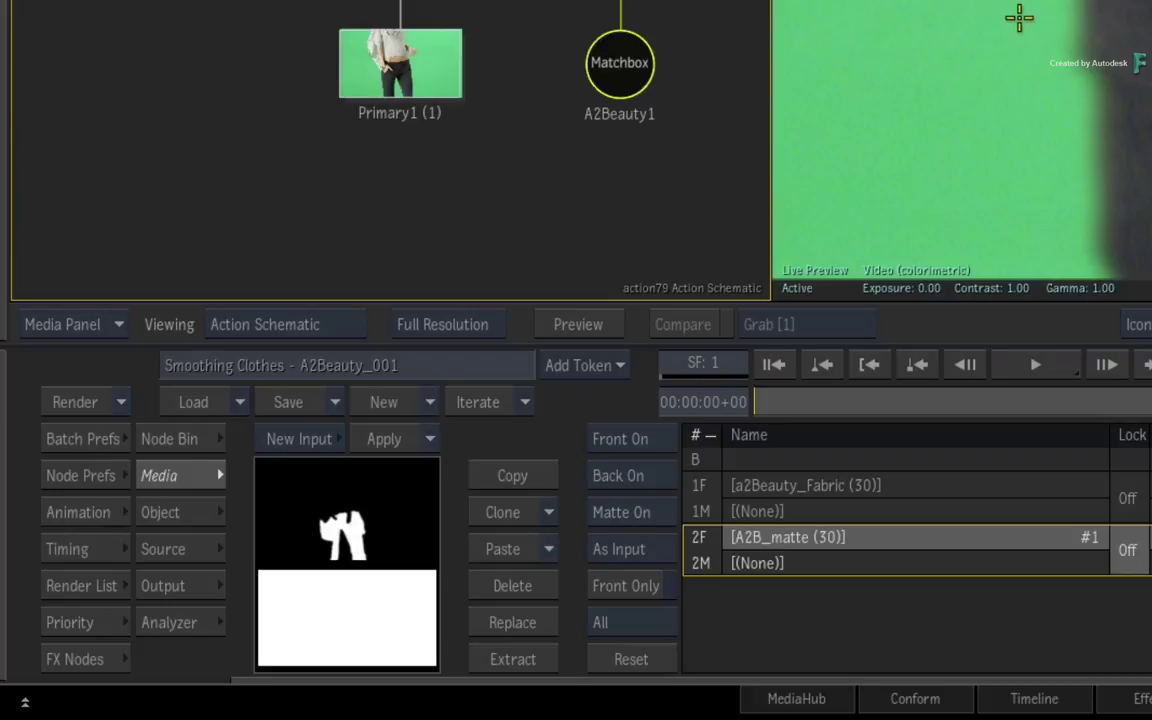
Set the Selective's input matte to media 2 and take the matte from its Red channel.
{"action": "left_click", "coordinate": [620, 65]}
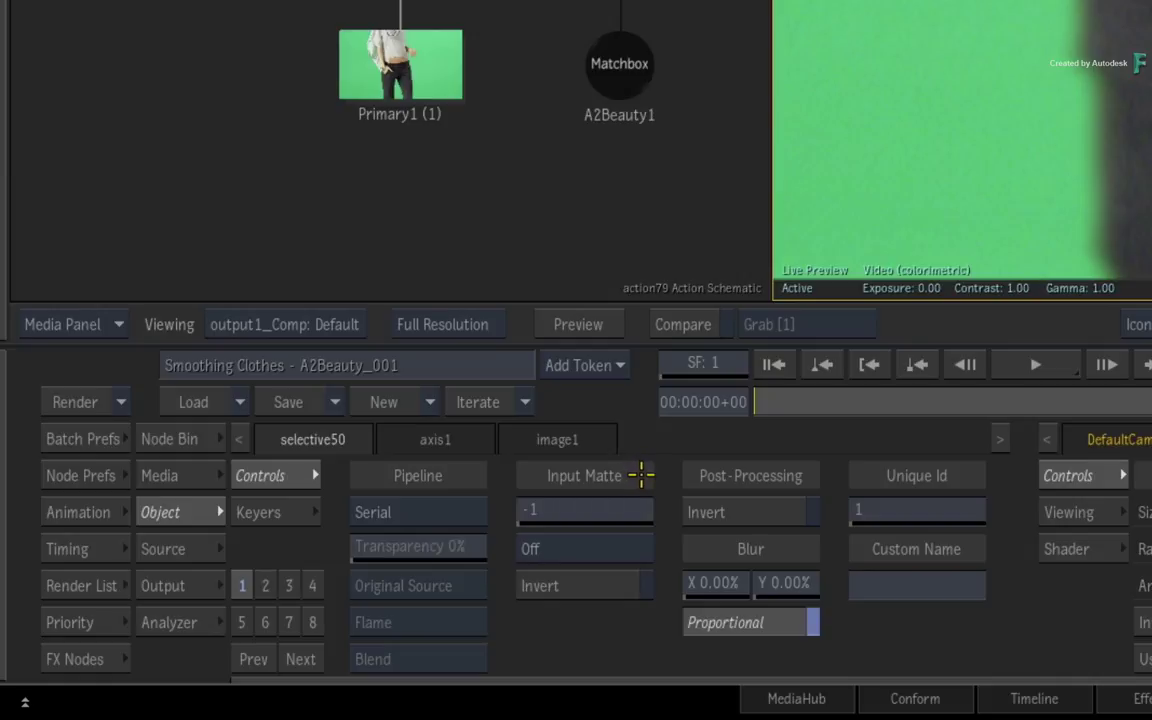
{"action": "left_click", "coordinate": [584, 510]}
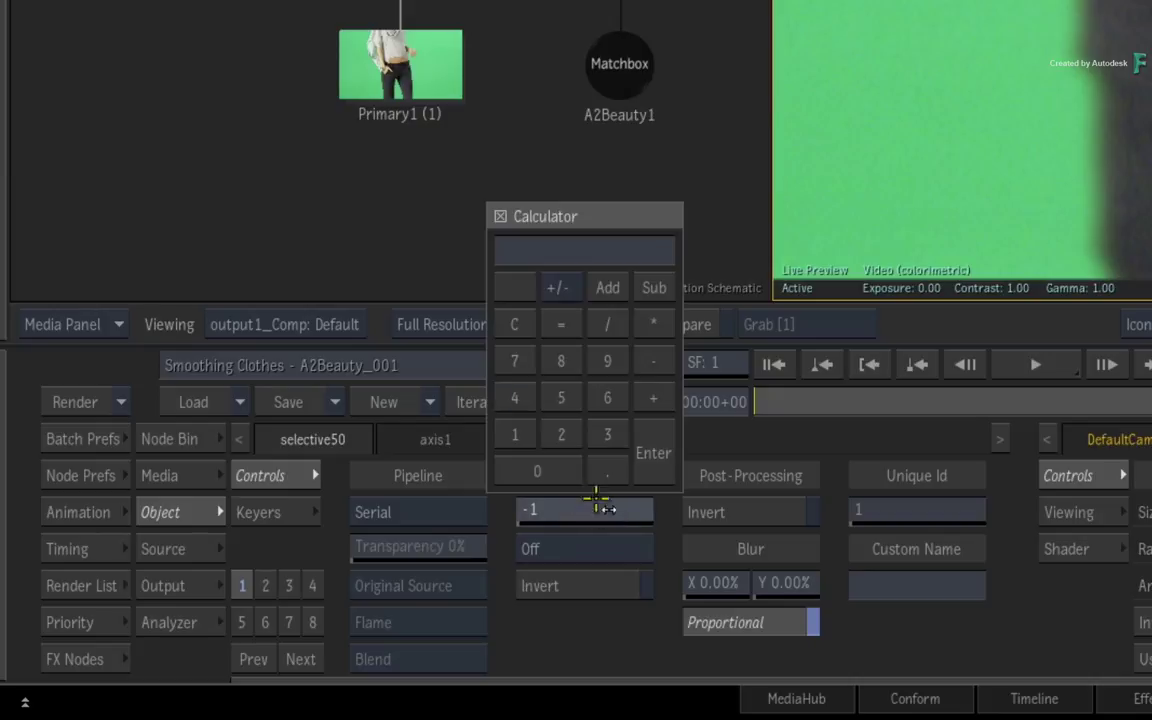
{"action": "left_click", "coordinate": [561, 435]}
{"action": "left_click", "coordinate": [645, 453]}
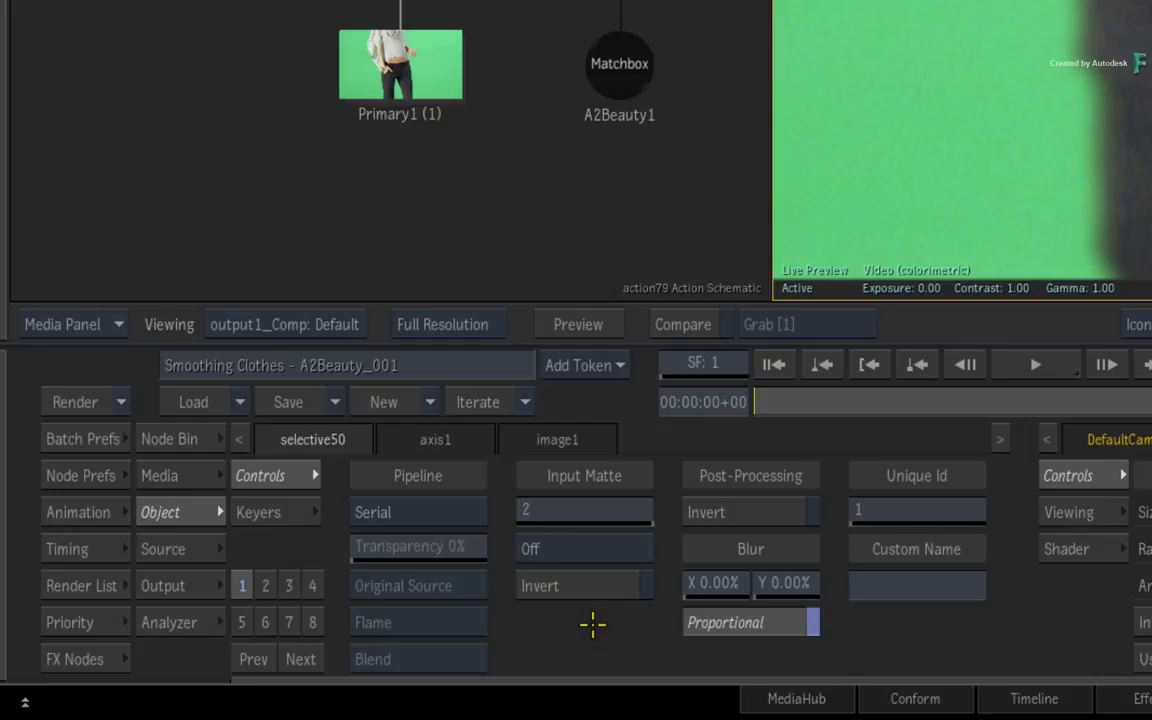
{"action": "left_click", "coordinate": [615, 546]}
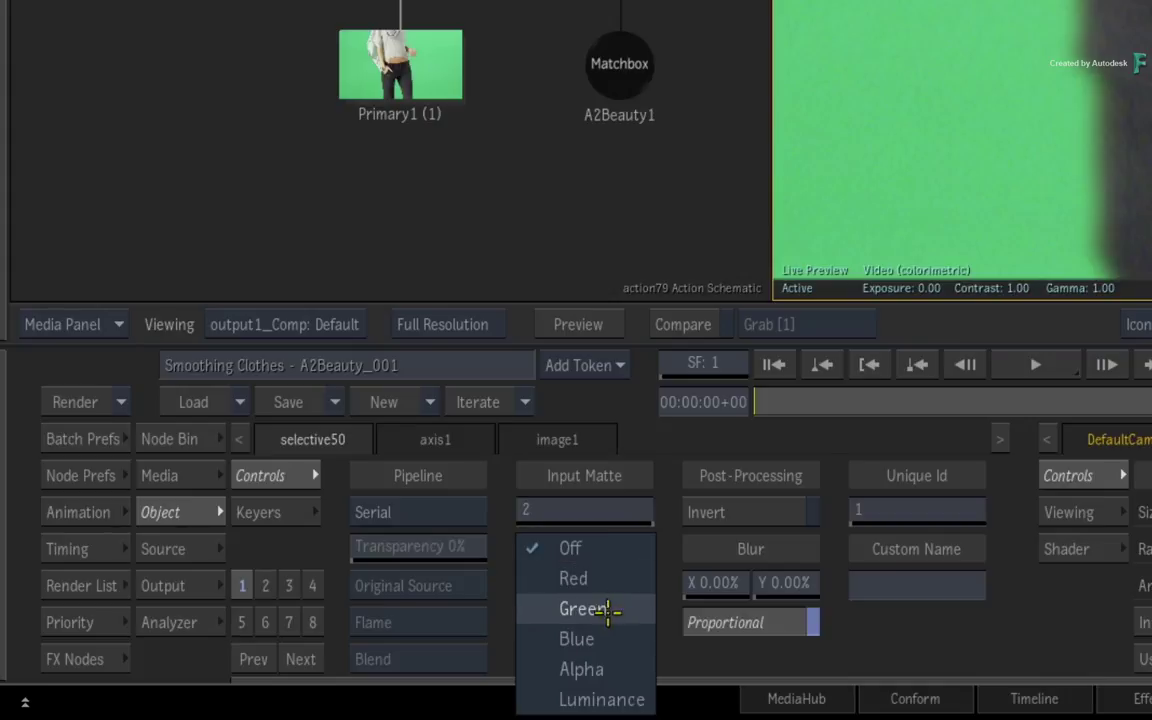
{"action": "left_click", "coordinate": [612, 578]}
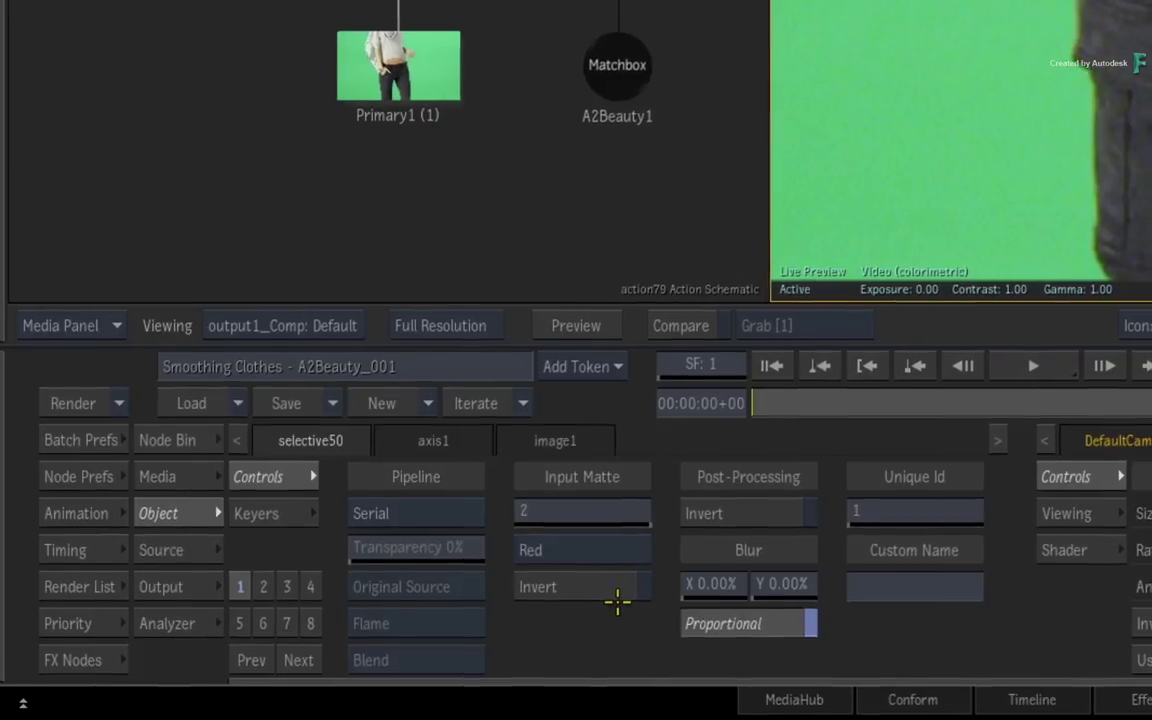
Compare the trousers with and without the Selective by hiding and revealing it in a full-screen view.
{"action": "key", "text": "grave"}
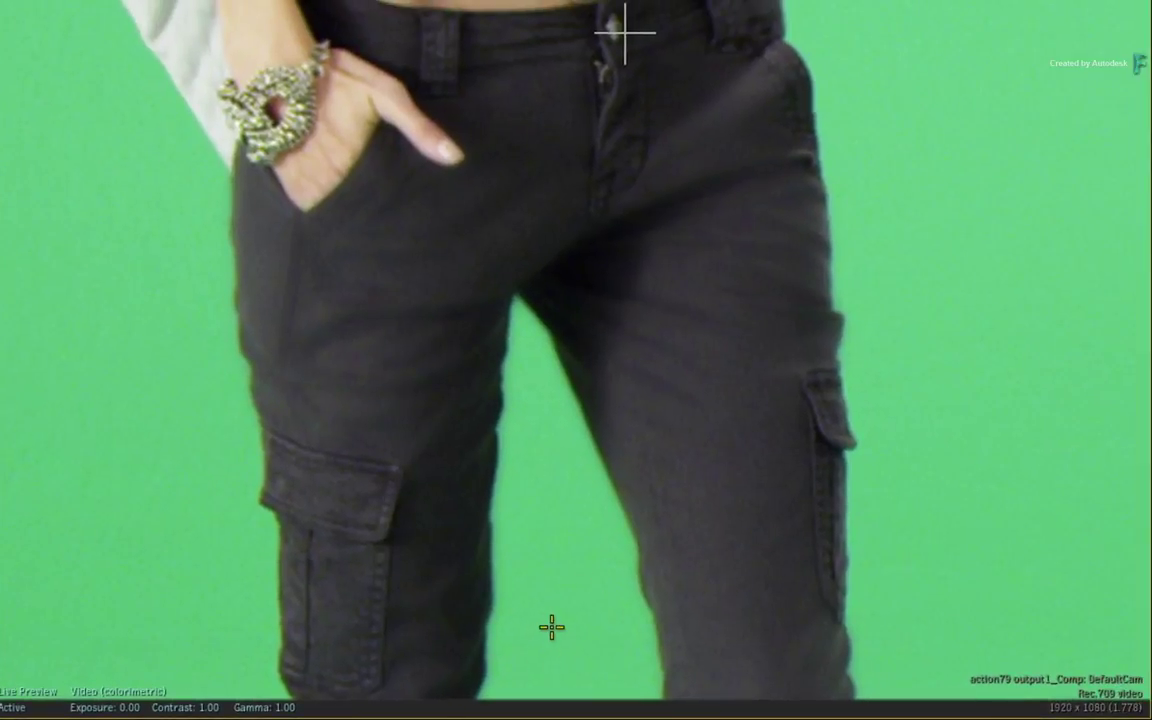
{"action": "key", "text": "h"}
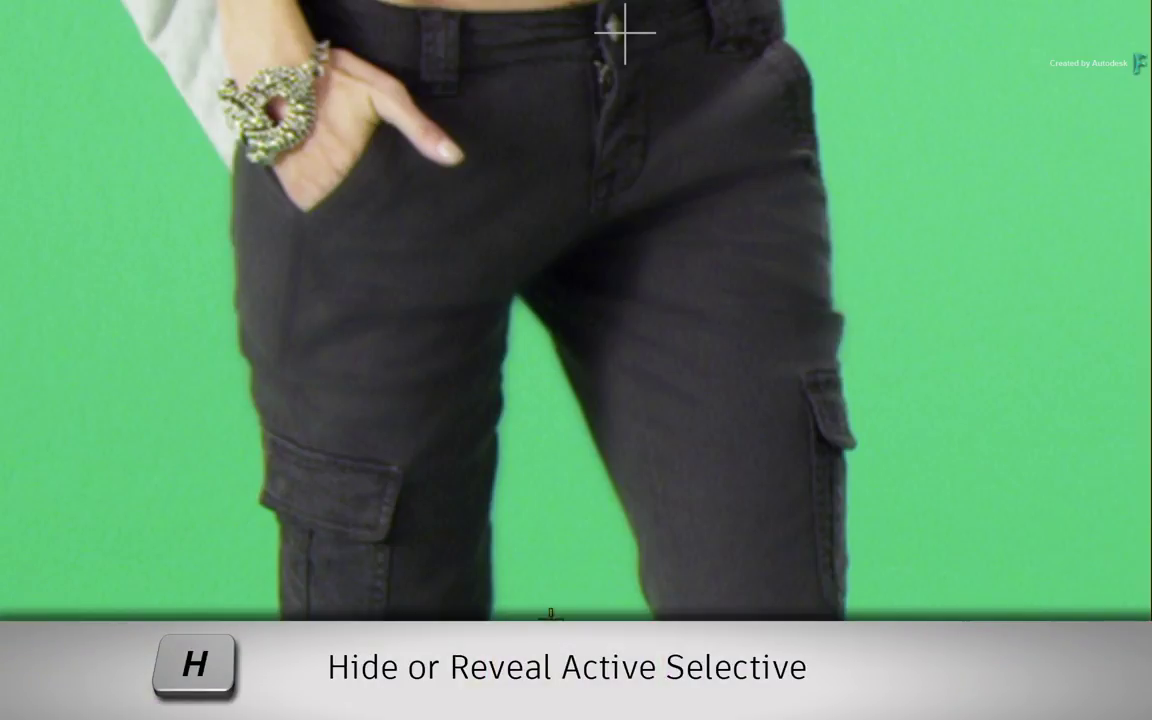
{"action": "key", "text": "h"}
{"action": "key", "text": "h"}
{"action": "key", "text": "h"}
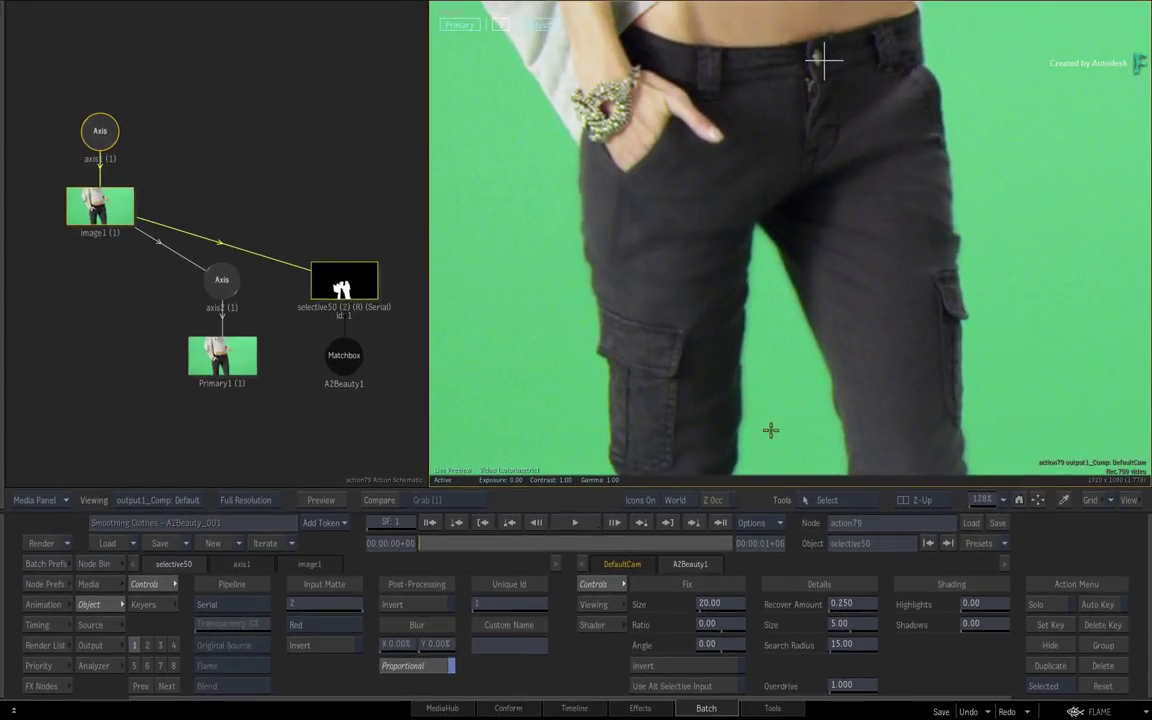
Set A2Beauty's Fix Size to 50, its Details Search Radius to 5 and its Details Size to 10.
{"action": "left_click", "coordinate": [733, 601]}
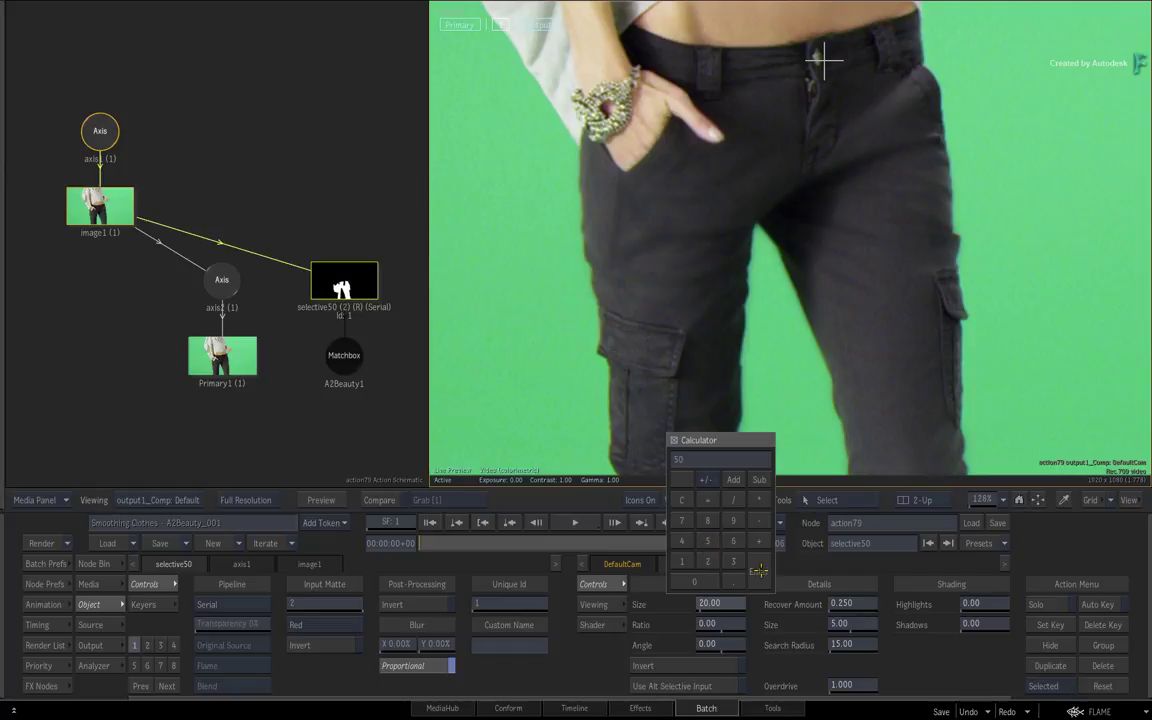
{"action": "key", "text": "Return"}
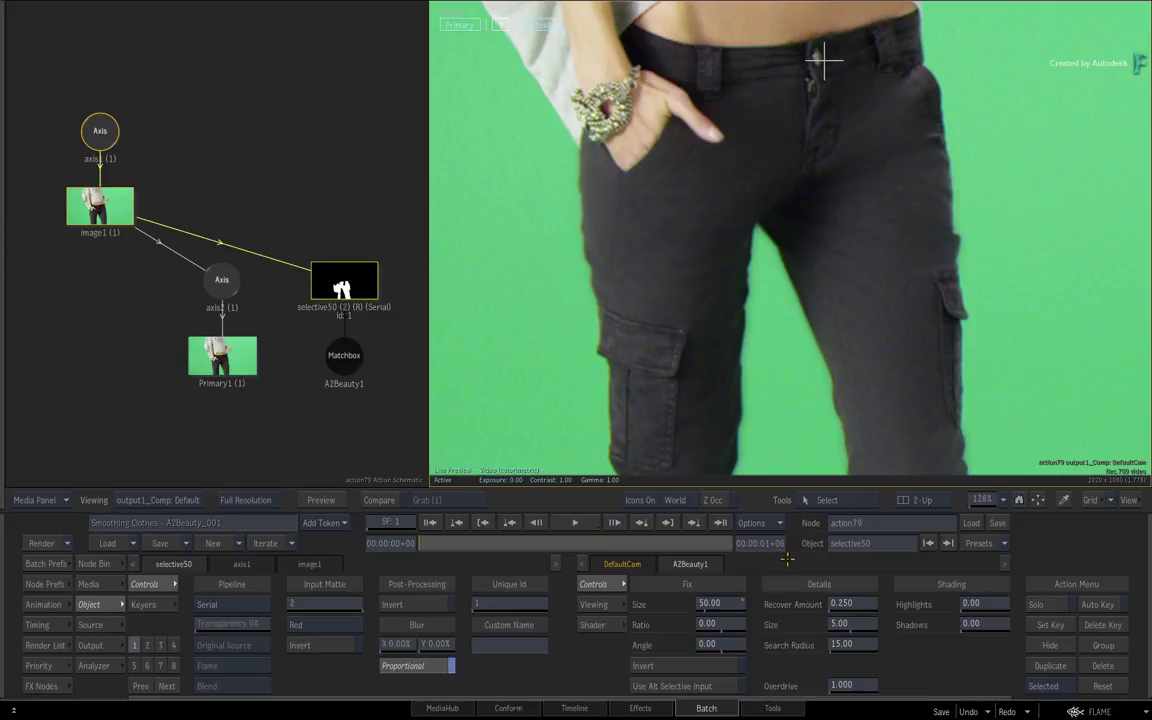
{"action": "left_click", "coordinate": [838, 623]}
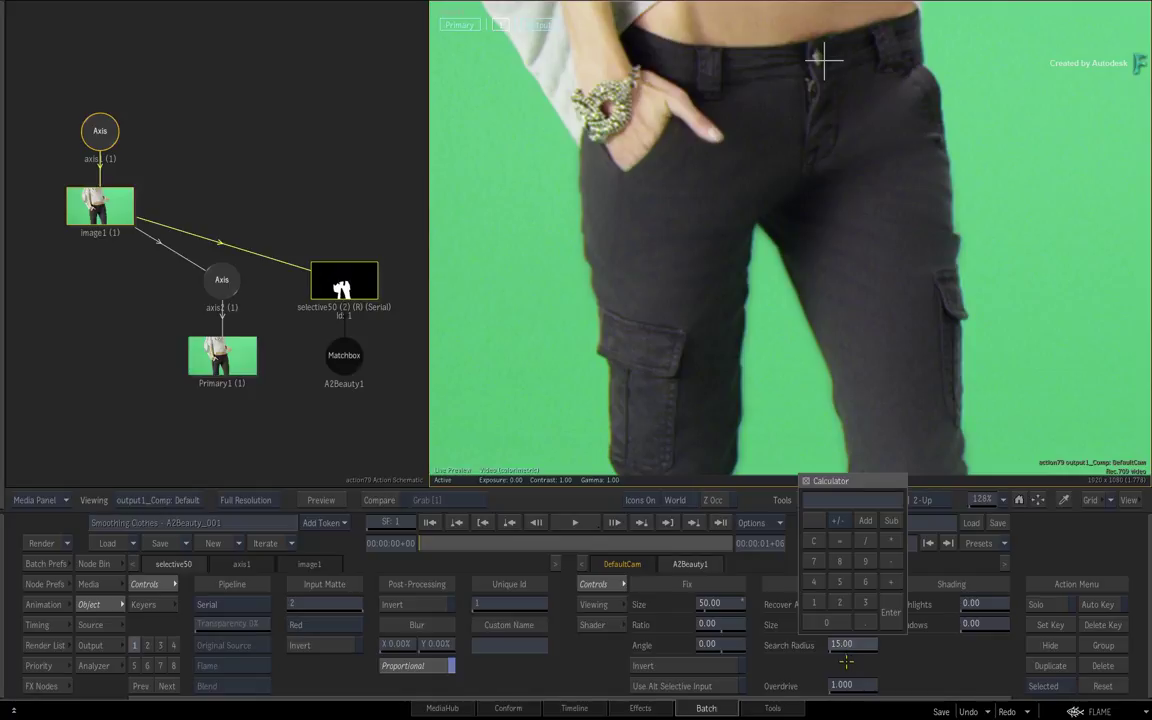
{"action": "key", "text": "Return"}
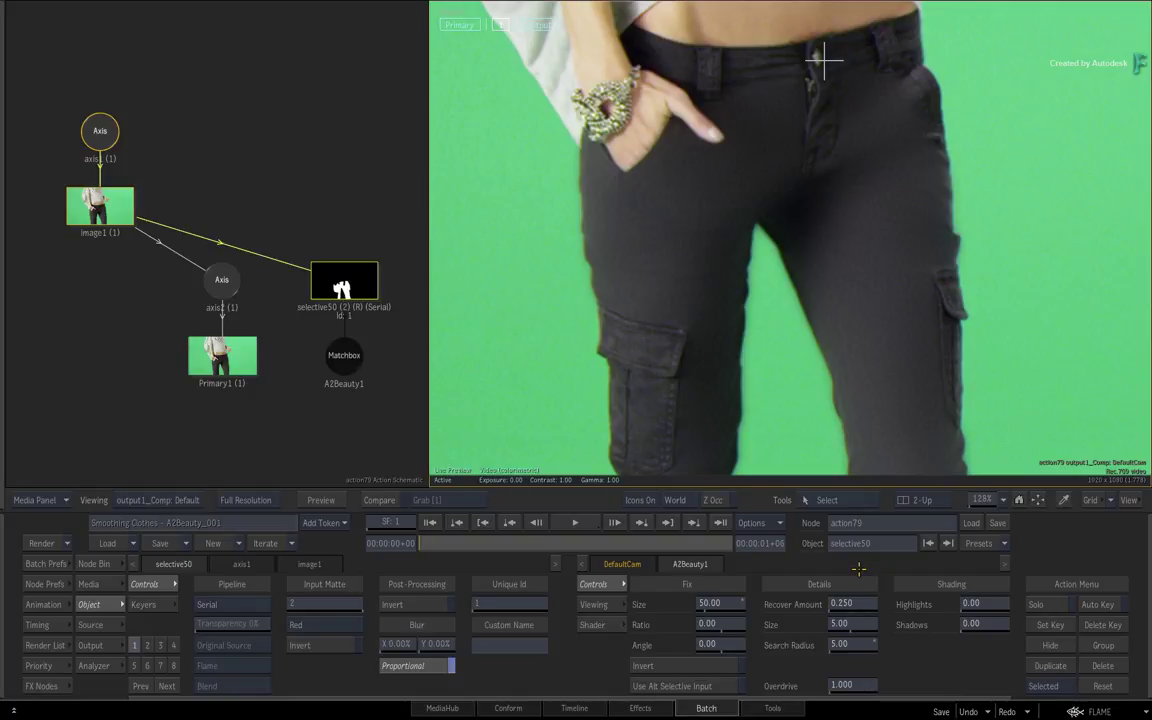
{"action": "left_click_drag", "start_coordinate": [858, 623], "coordinate": [943, 610]}
Set A2Beauty's Shading Highlights to 0.20 and Shadows to 0.10.
{"action": "left_click", "coordinate": [984, 603]}
{"action": "left_click", "coordinate": [996, 584]}
{"action": "left_click", "coordinate": [972, 561]}
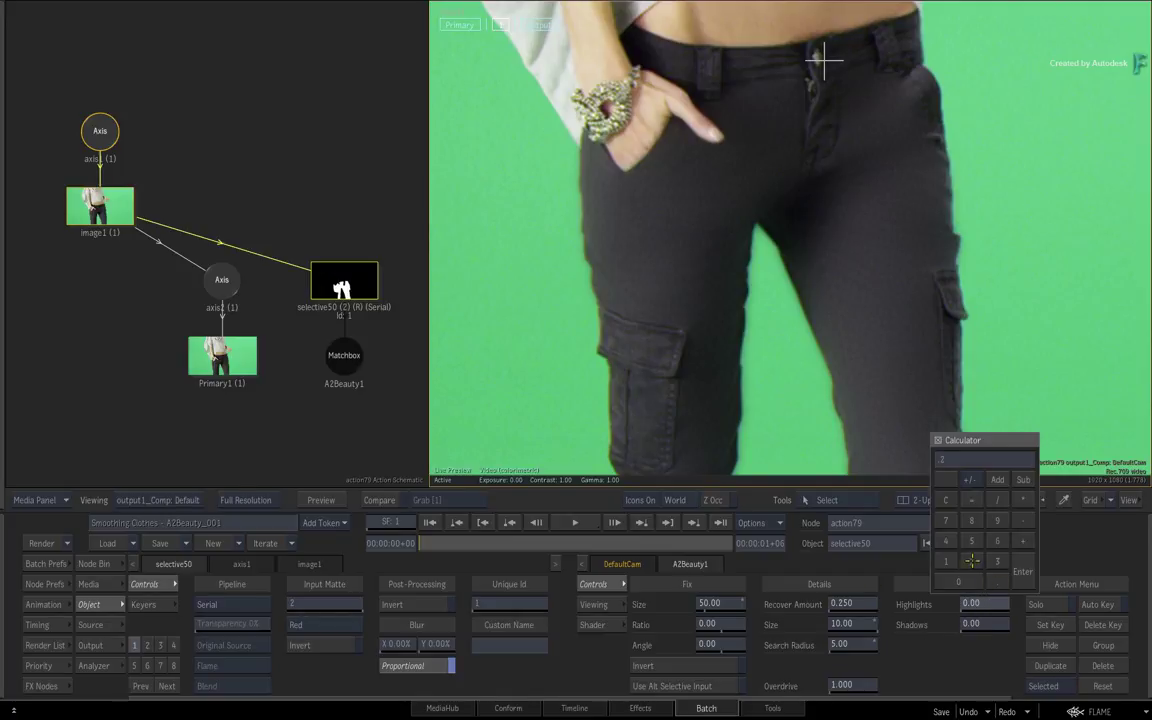
{"action": "left_click", "coordinate": [1022, 573]}
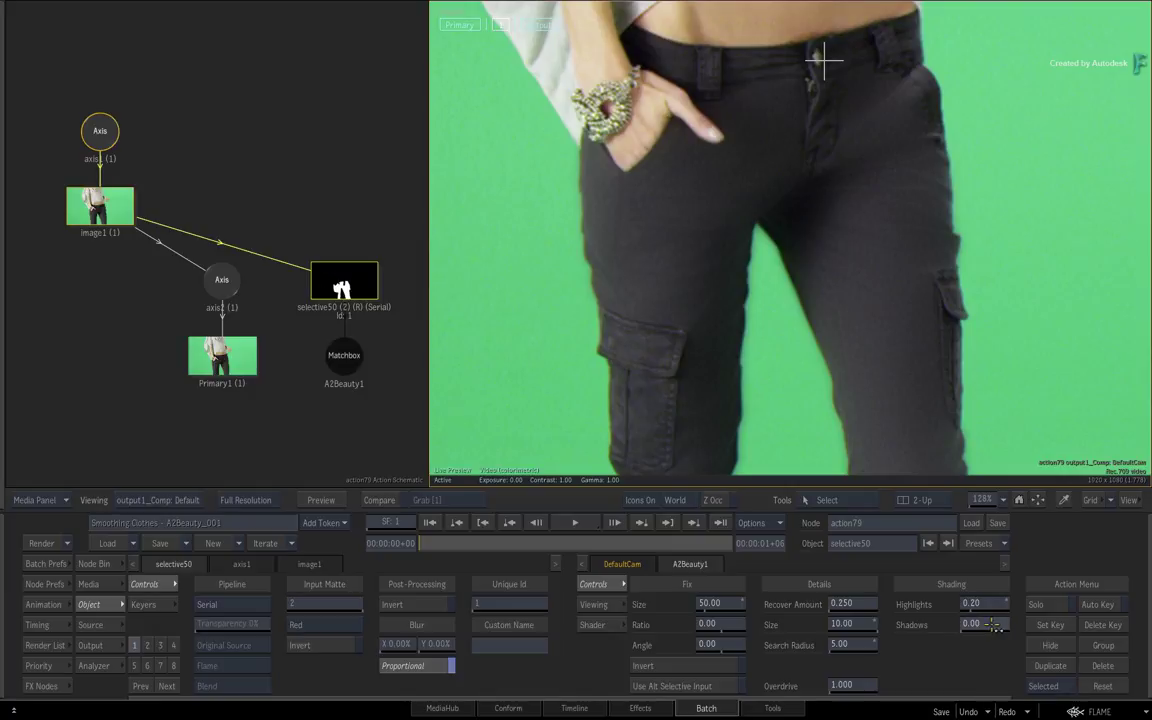
{"action": "left_click", "coordinate": [995, 625]}
{"action": "left_click", "coordinate": [946, 581]}
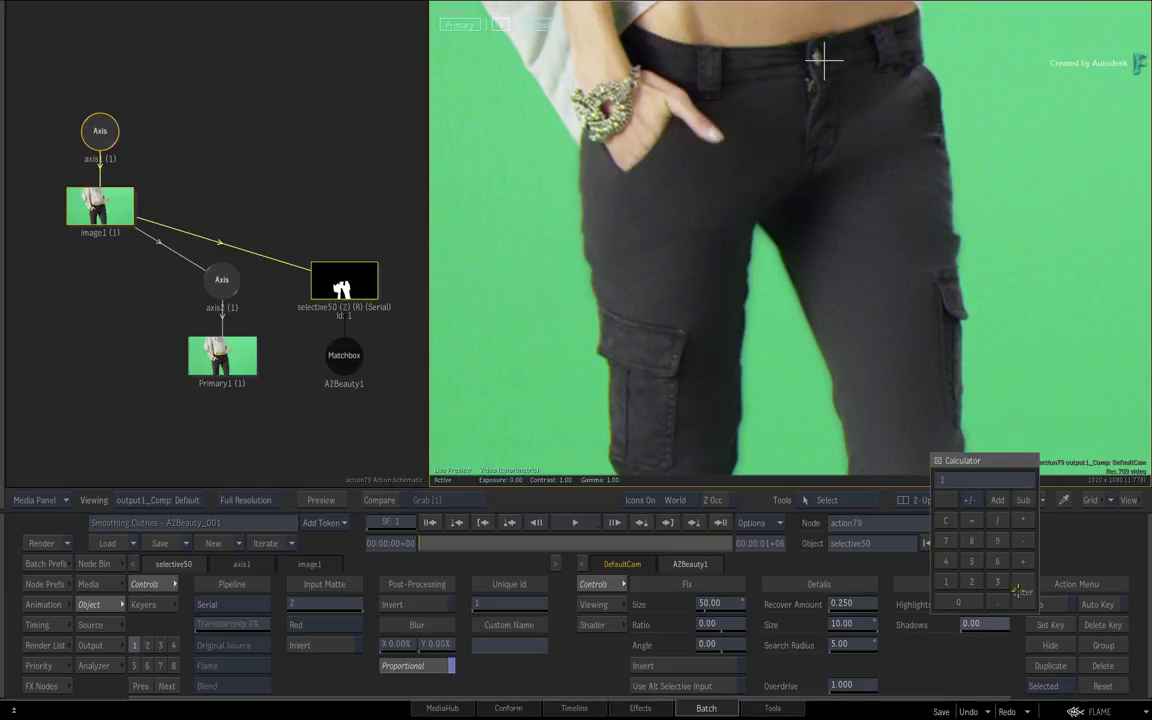
{"action": "left_click", "coordinate": [1019, 590]}
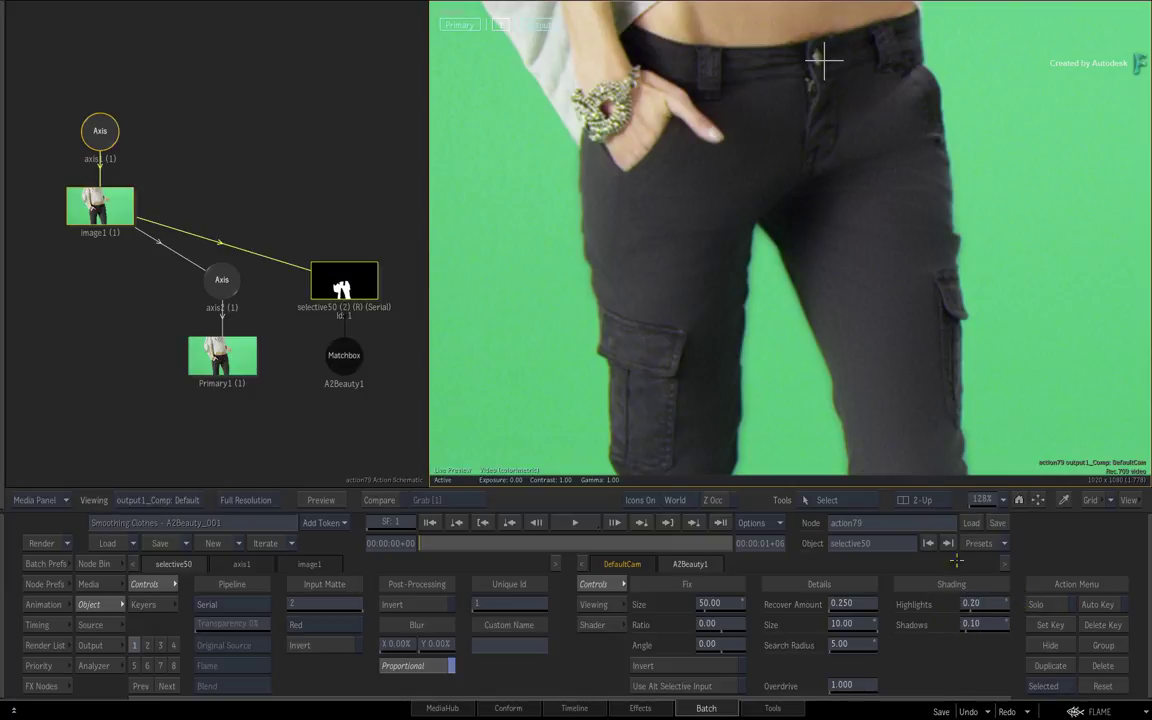